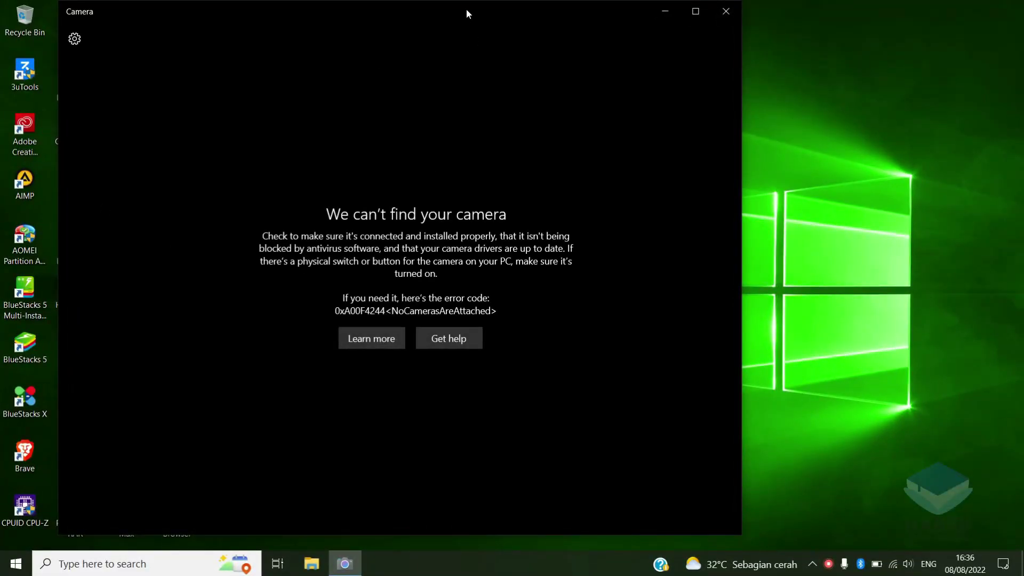
Dismiss the meeting-ready notice in the Google Meet call and try to turn on the camera
drag(620, 11, 766, 68)
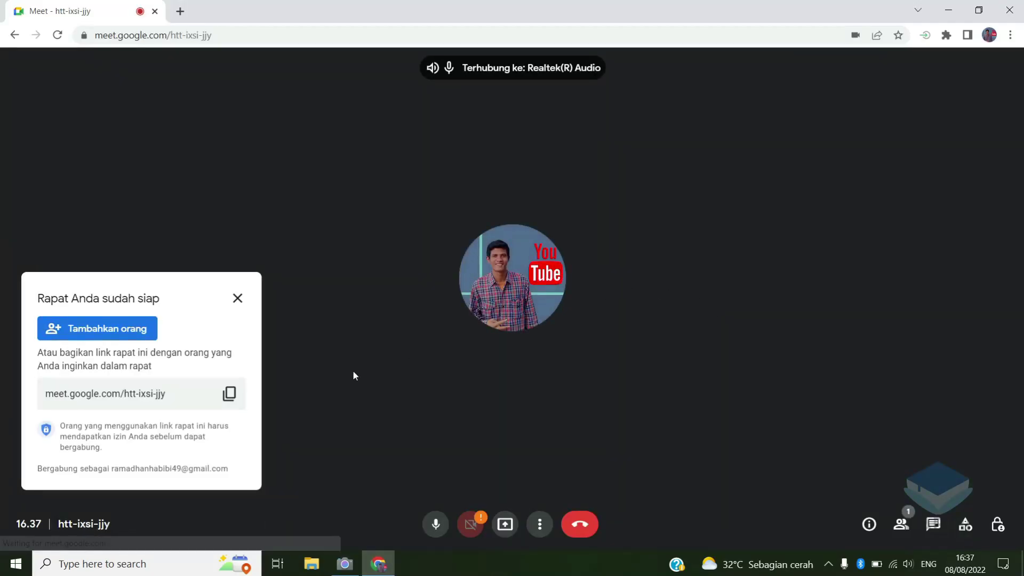
click(236, 299)
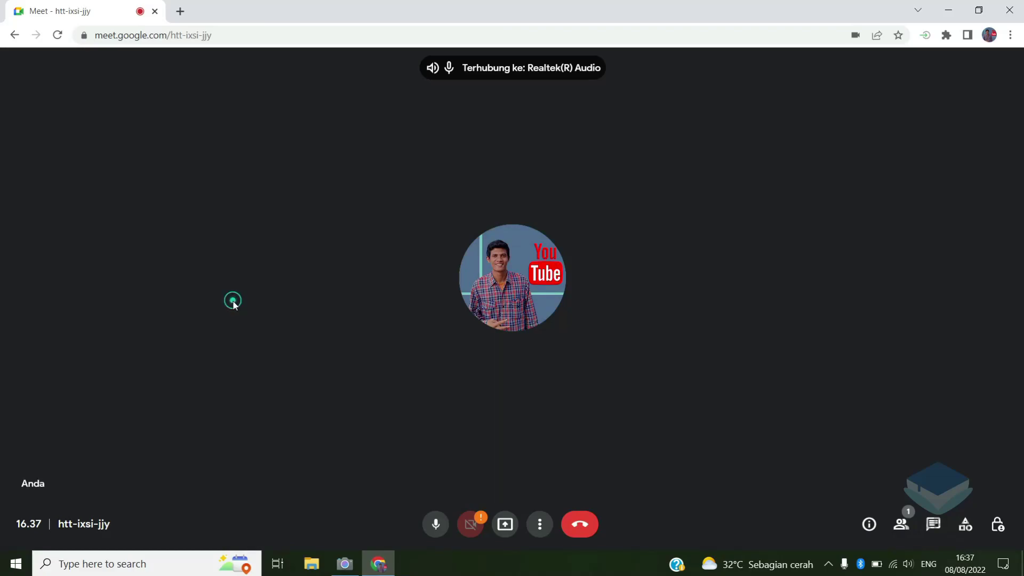
click(472, 529)
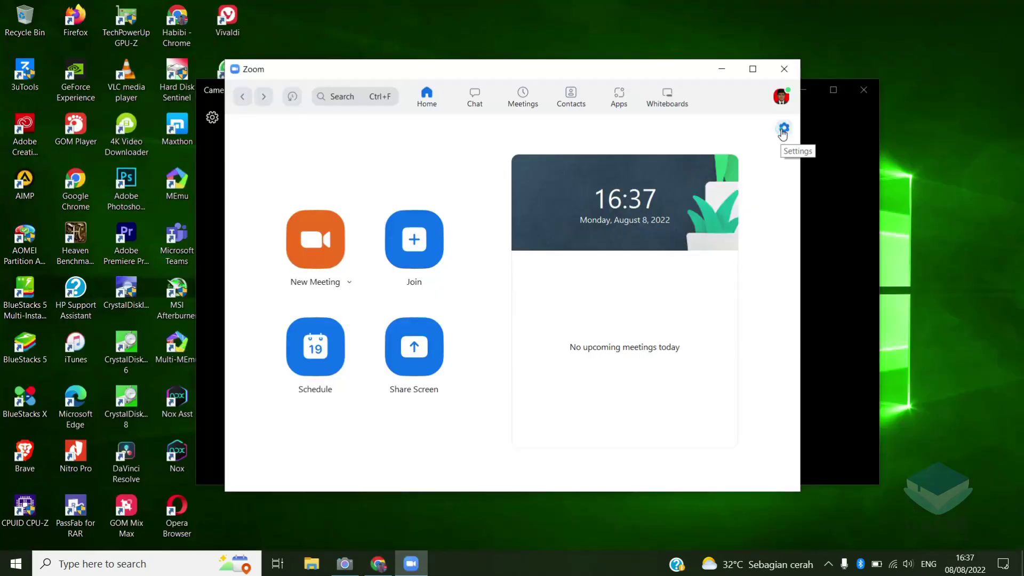
Switch to Zoom, examine the camera preview in its video settings, and put Zoom away
click(784, 129)
click(283, 119)
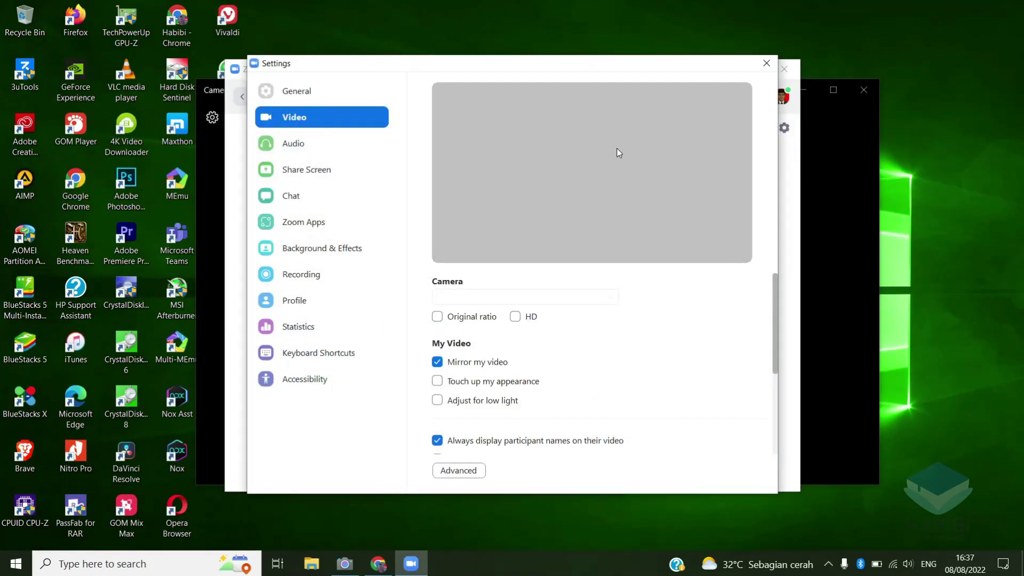
click(766, 64)
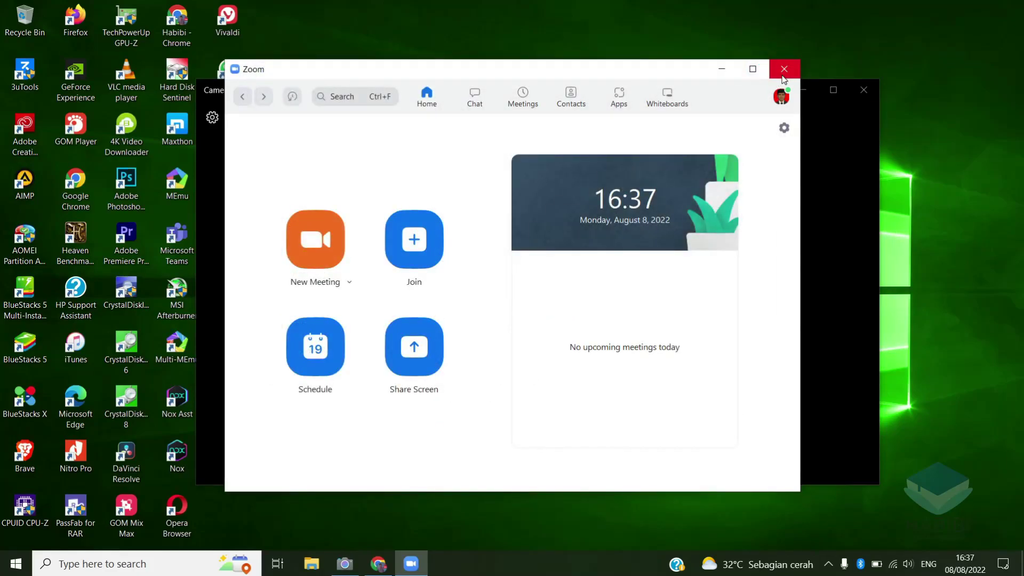
click(723, 71)
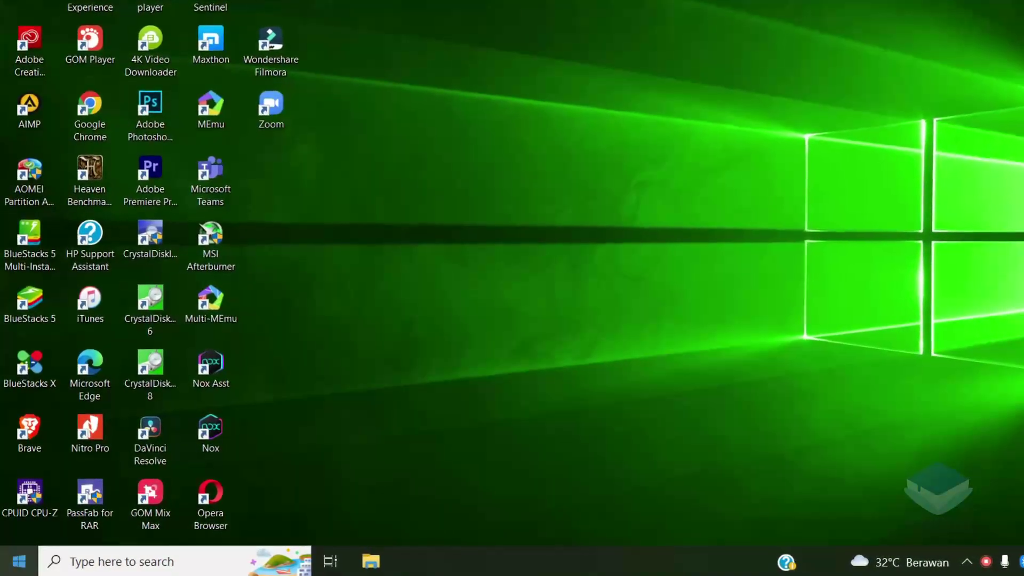
Open Device Manager in full screen and inspect the HP TrueVision HD Camera under Cameras
right_click(19, 561)
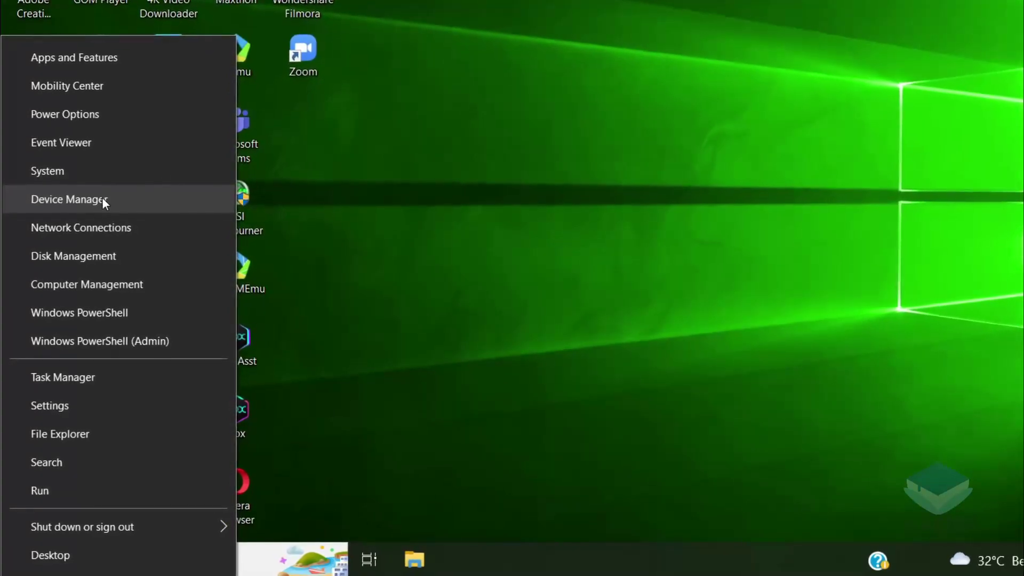
click(104, 193)
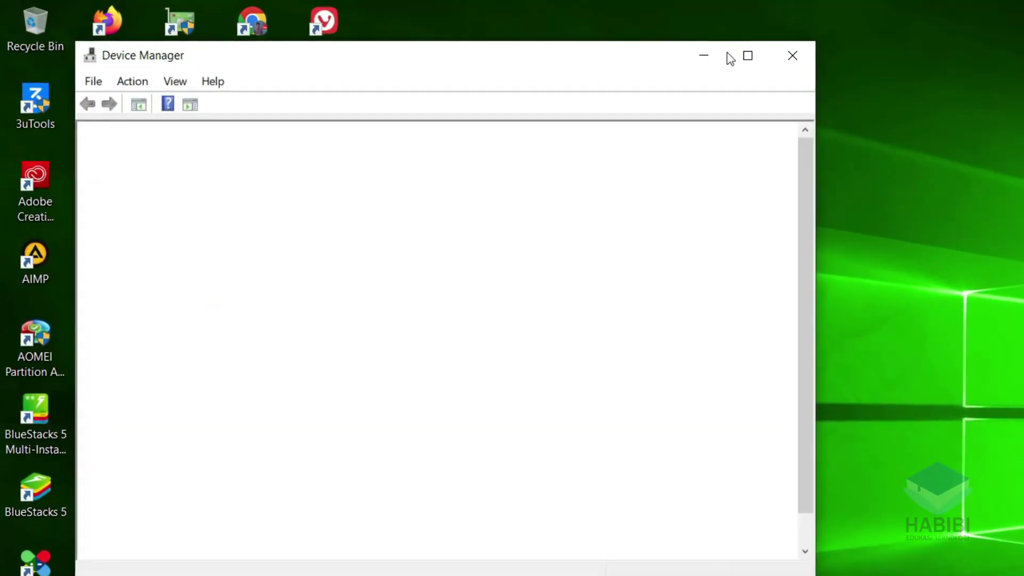
click(755, 57)
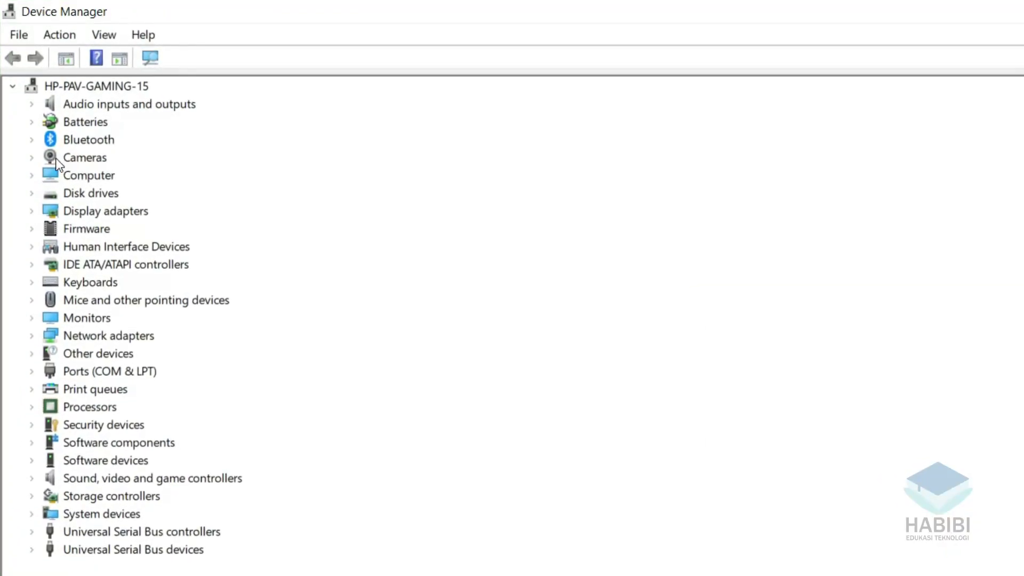
click(36, 161)
click(190, 175)
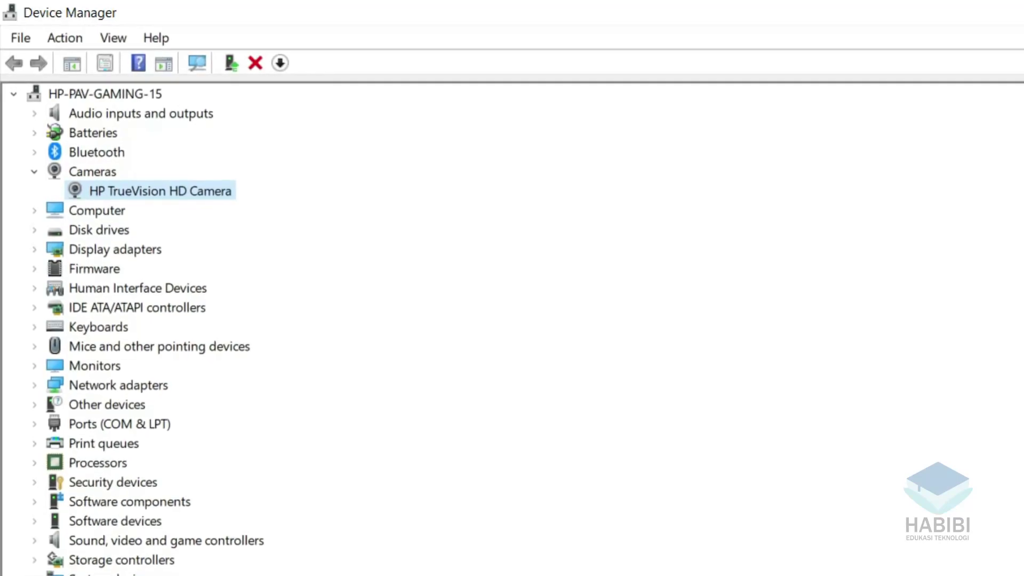
click(97, 173)
click(182, 205)
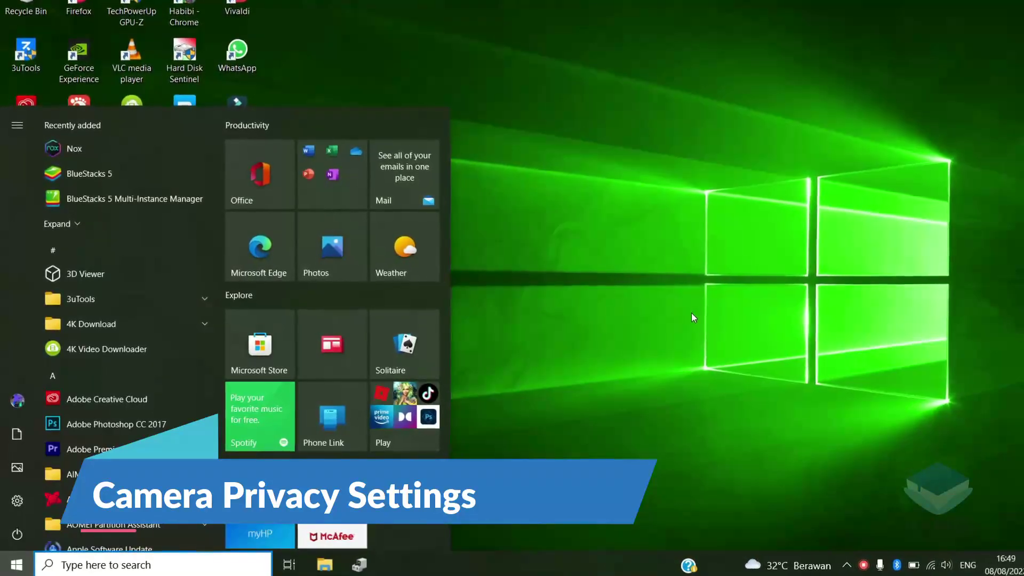
Find the Camera privacy settings through Windows search and turn on camera access for this device
text(camera)
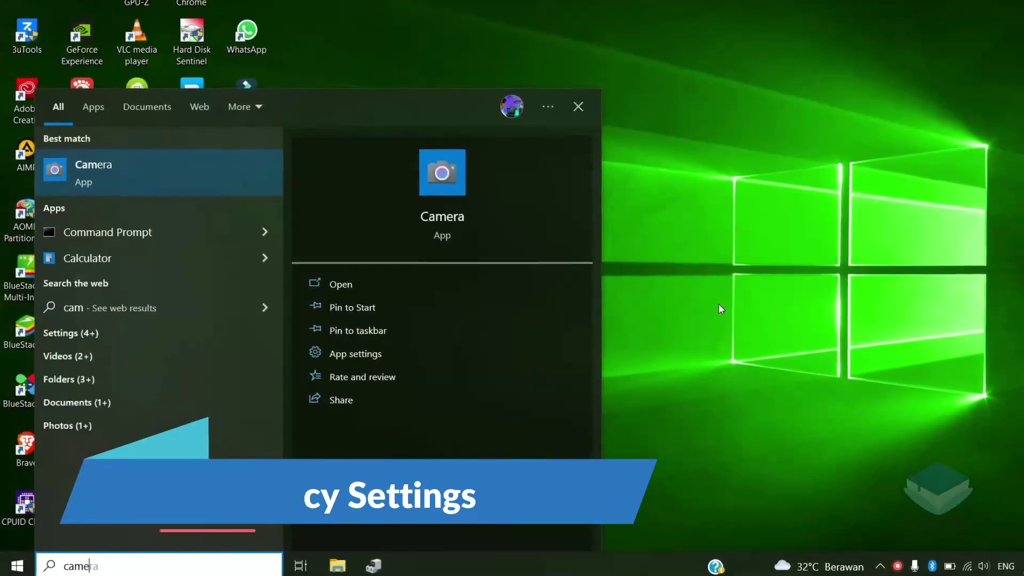
text( priva)
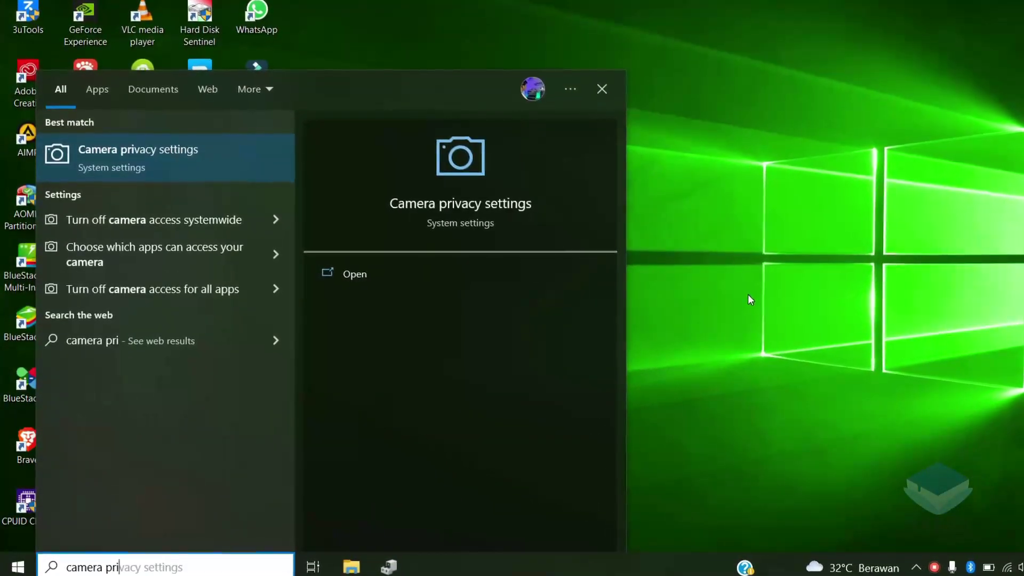
text(cy)
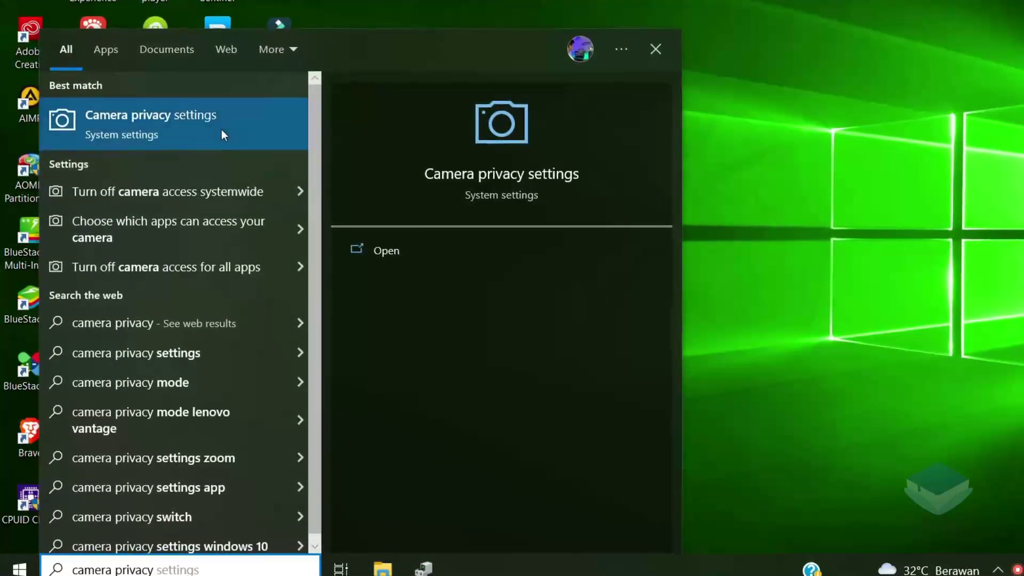
click(225, 123)
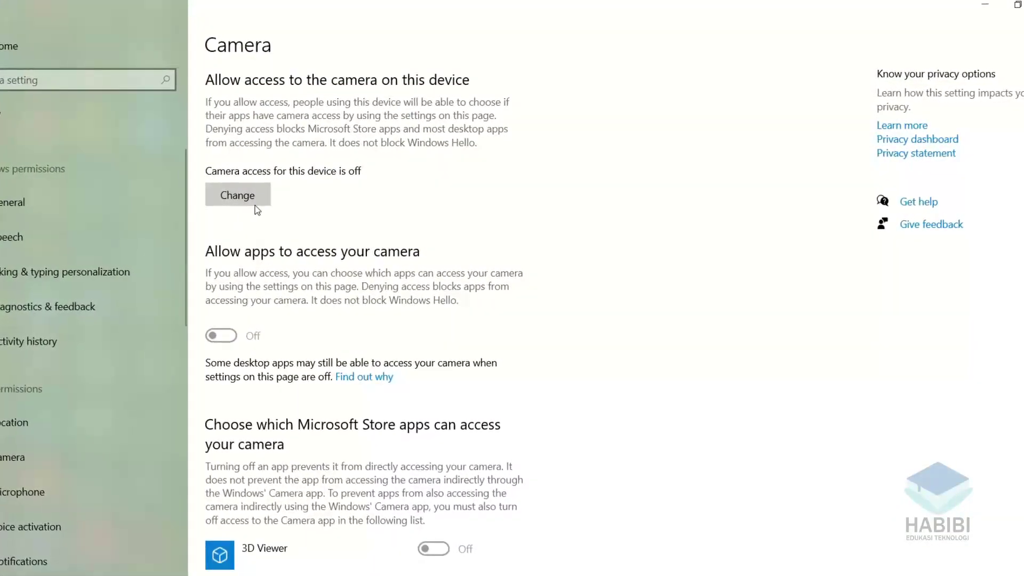
click(236, 206)
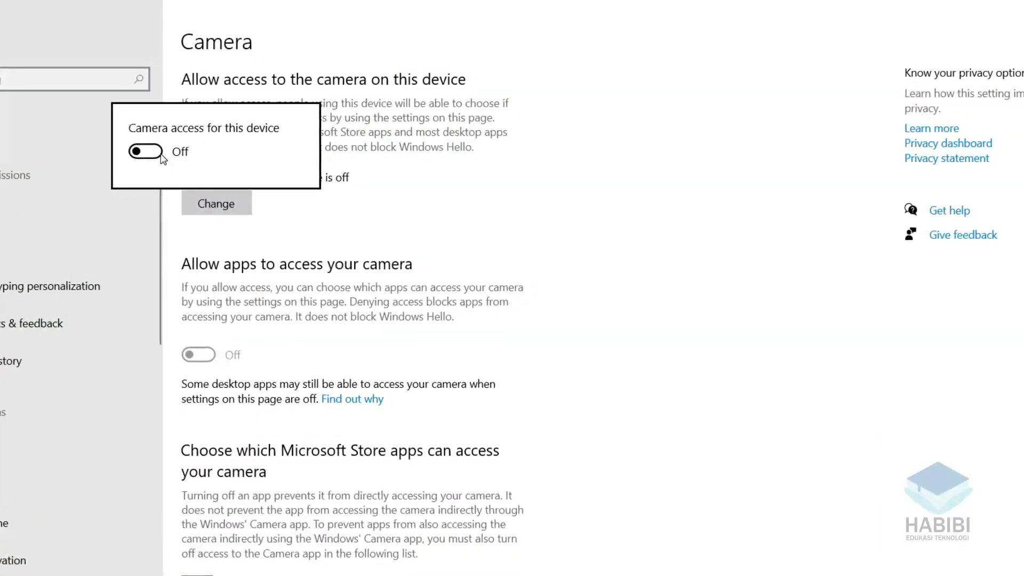
click(287, 243)
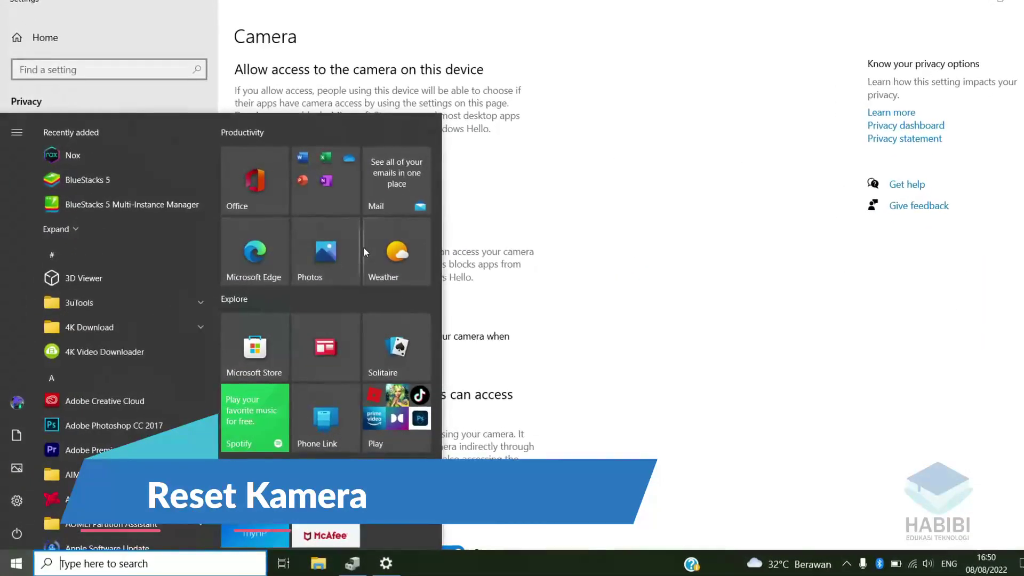
Open the Camera app's settings through Windows search and reset the app, confirming deletion of its data
text(cameraa)
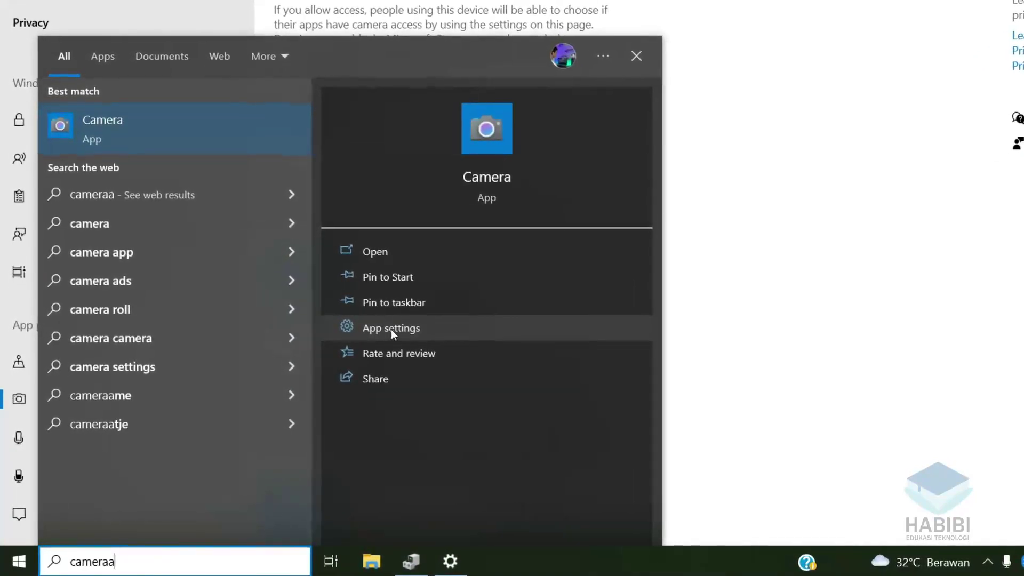
click(391, 329)
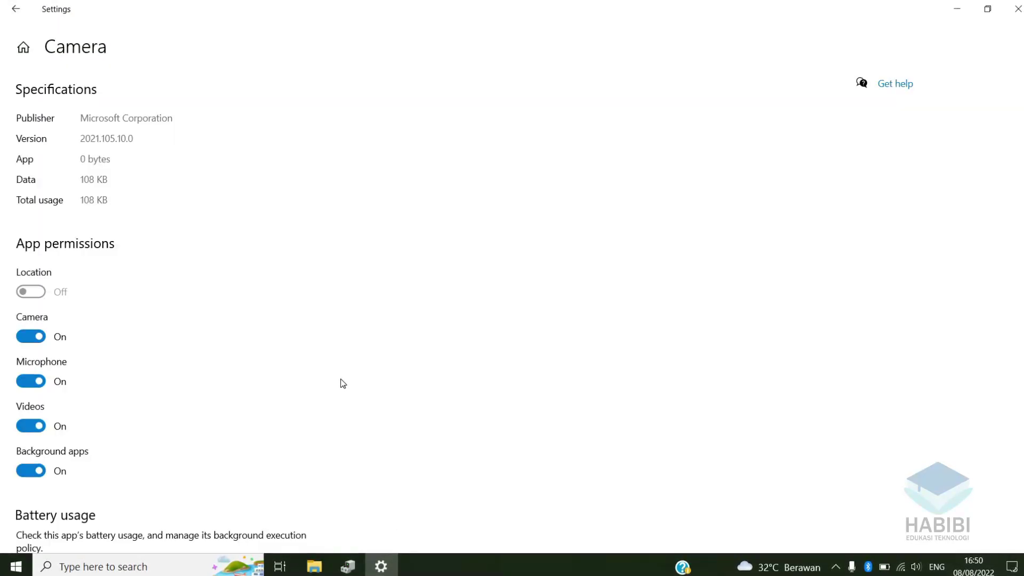
scroll(105, 304, down, 4)
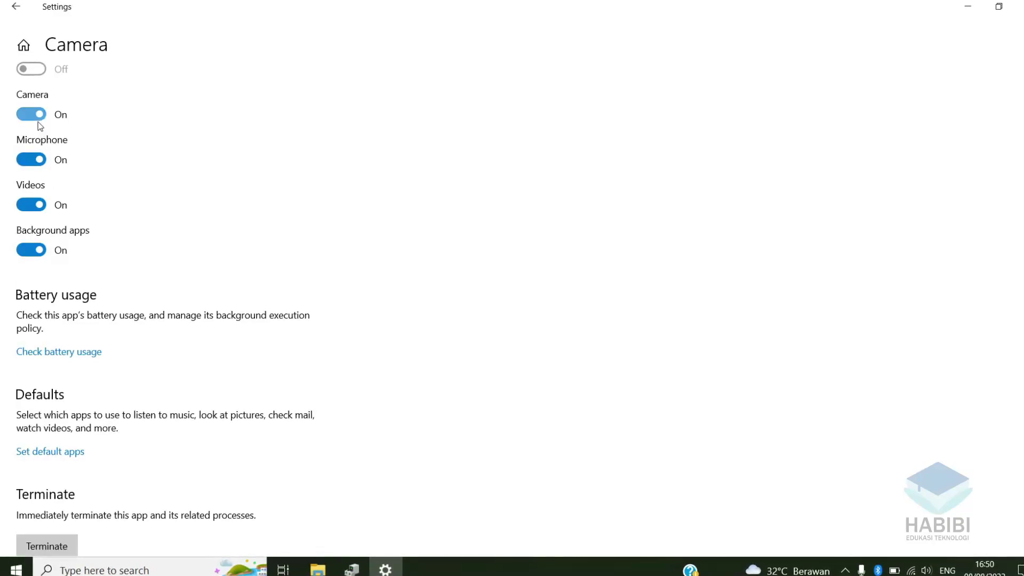
scroll(48, 265, down, 7)
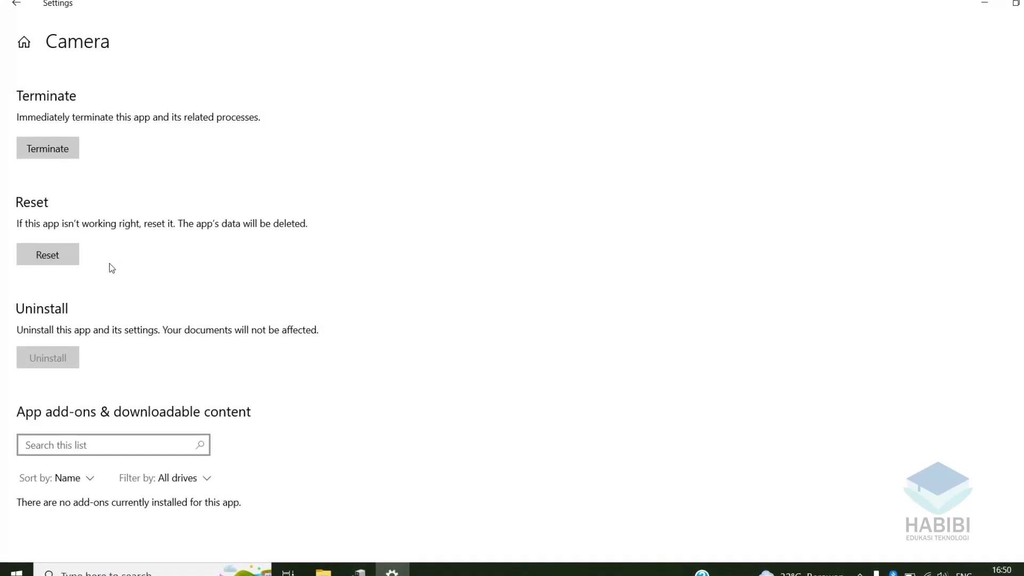
click(67, 260)
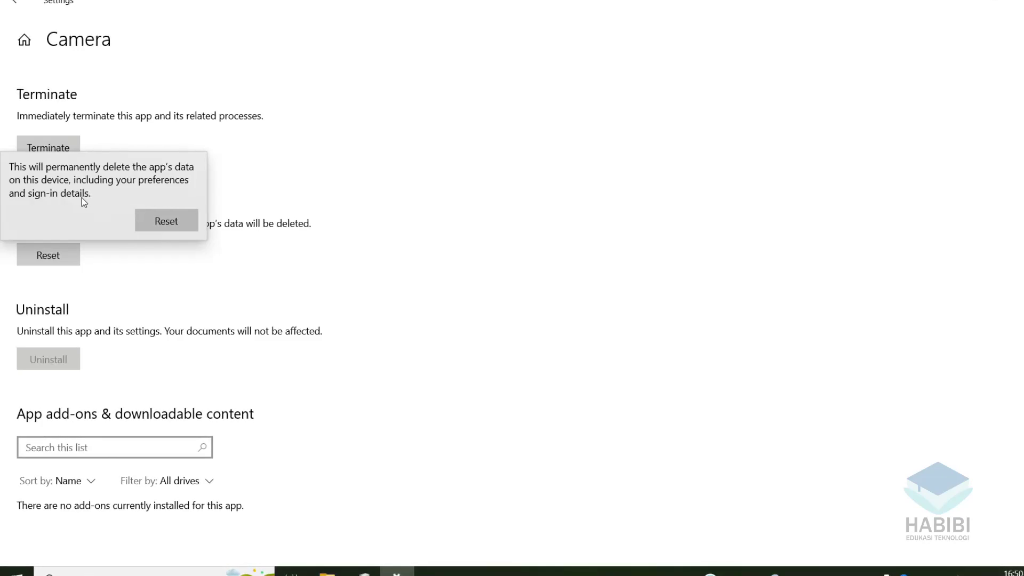
click(168, 221)
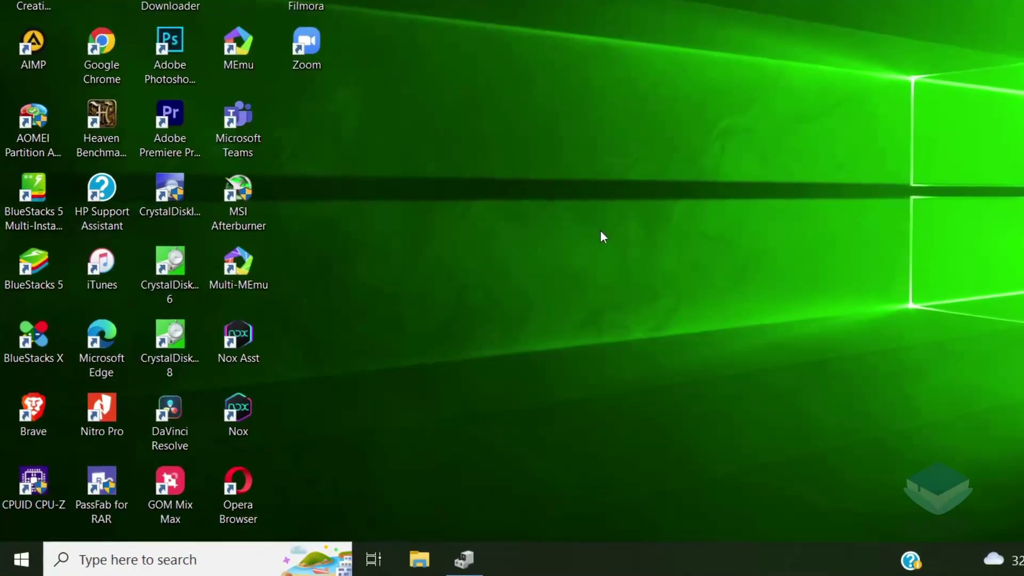
Open Windows Settings
click(4, 566)
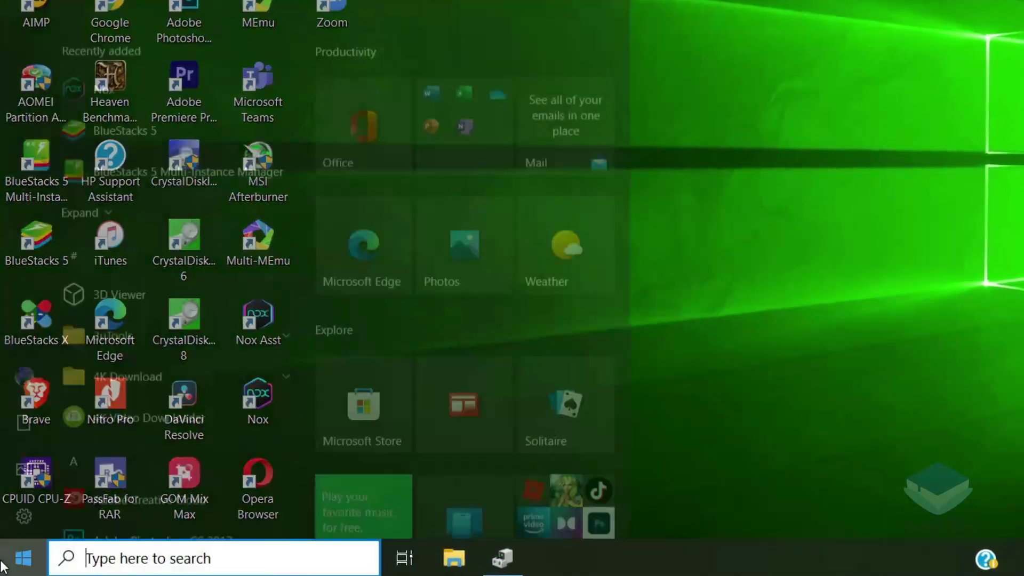
click(12, 518)
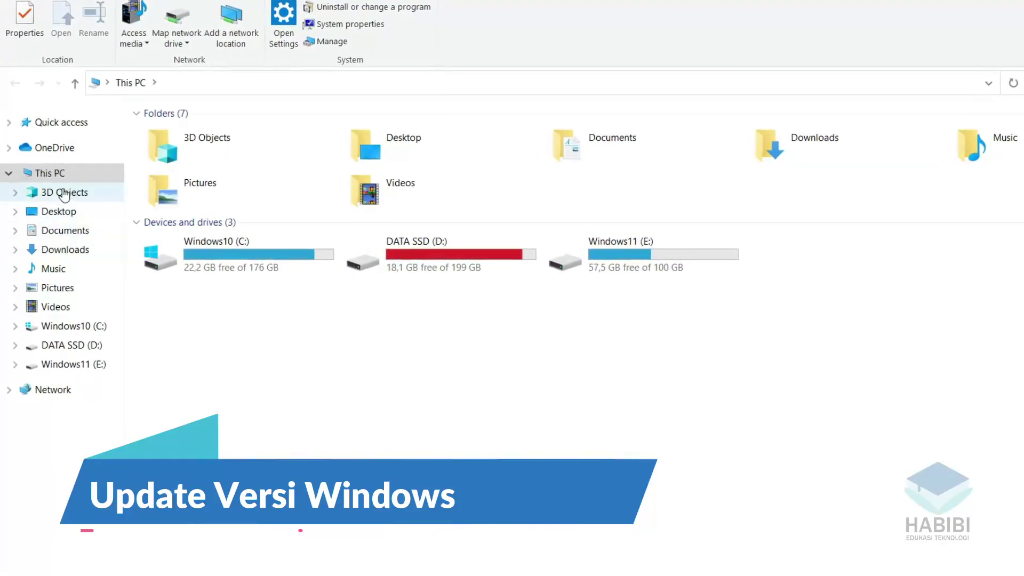
Open the properties of This PC and examine the edition and OS build in the Windows specifications
right_click(51, 173)
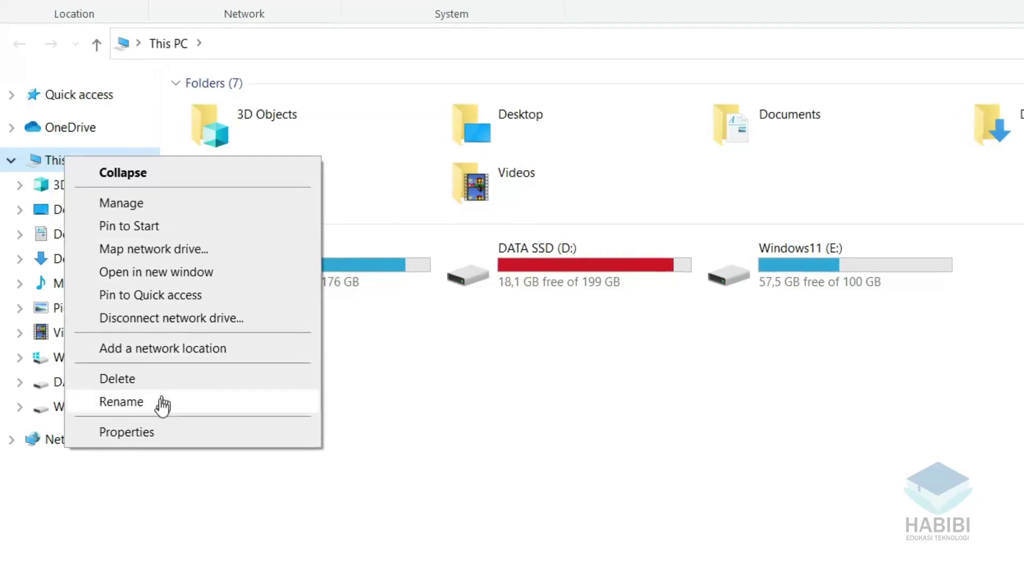
click(141, 433)
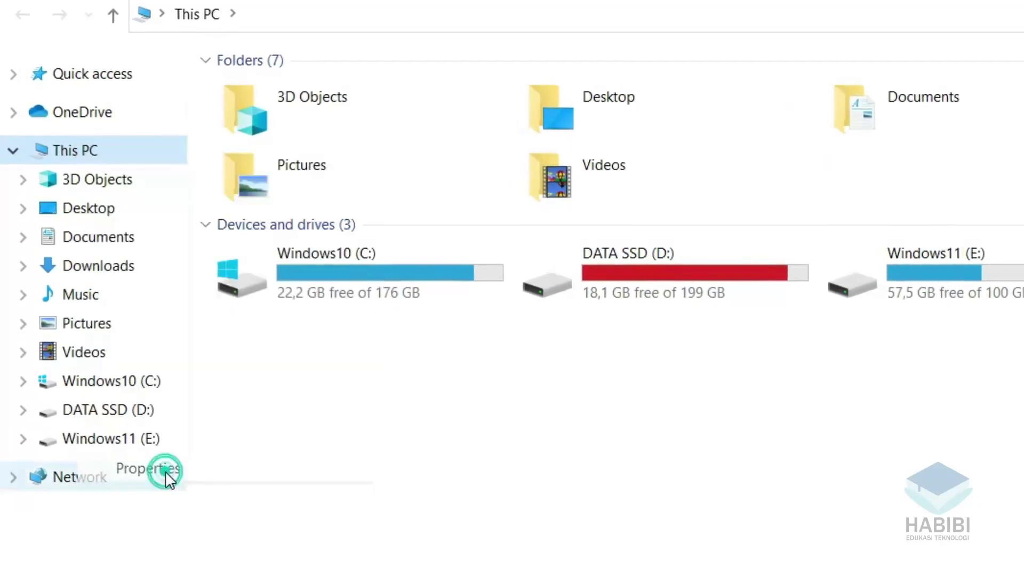
scroll(607, 534, down, 7)
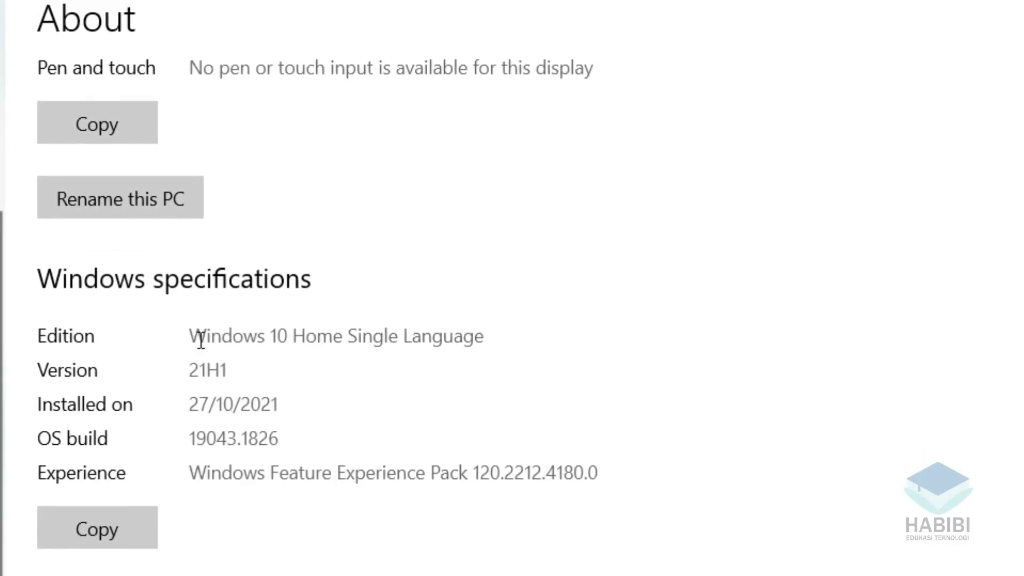
drag(195, 337, 523, 311)
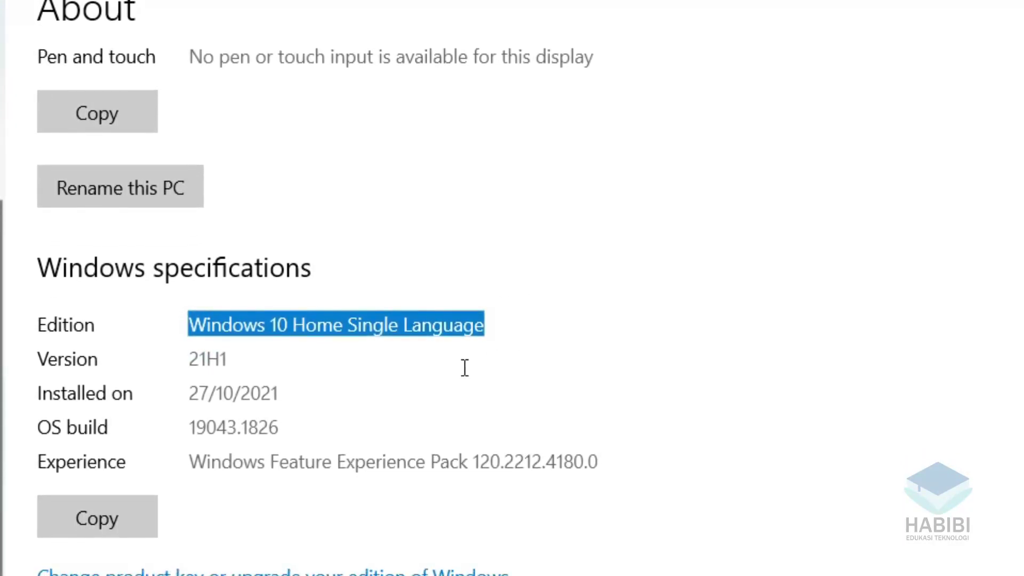
click(364, 403)
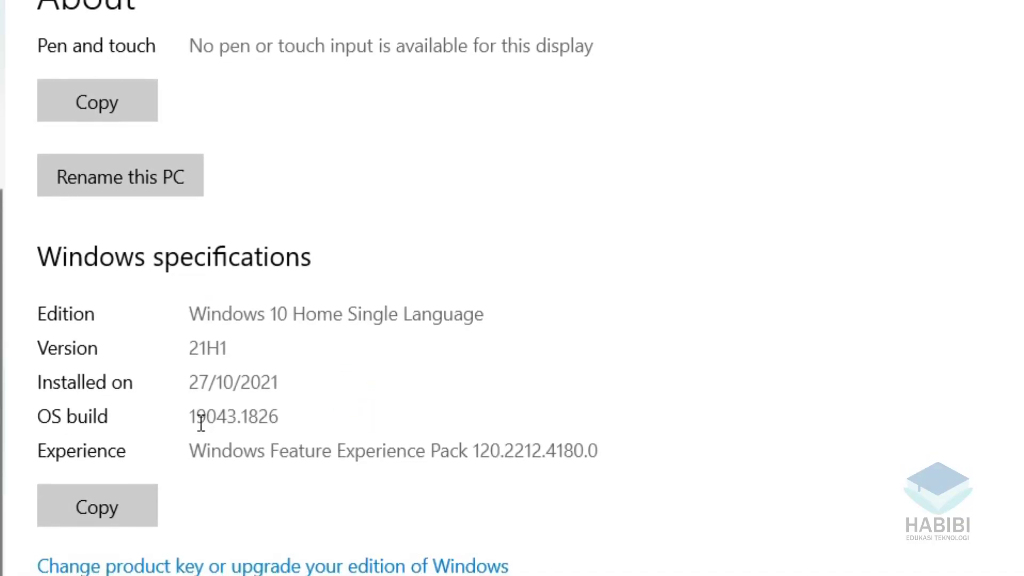
drag(196, 414, 269, 403)
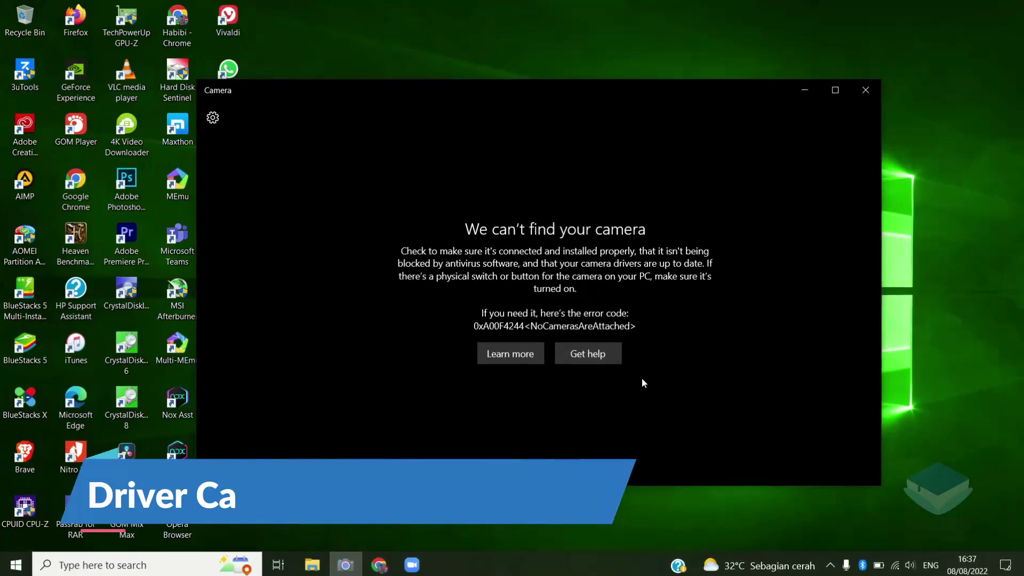
Open Device Manager in full screen to check whether the Cameras category is listed
right_click(15, 567)
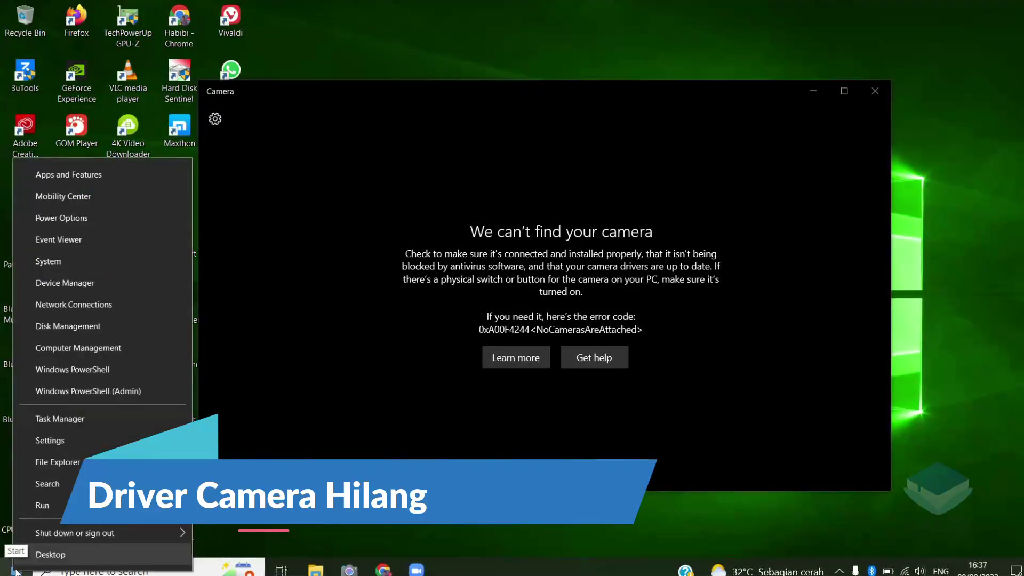
click(94, 287)
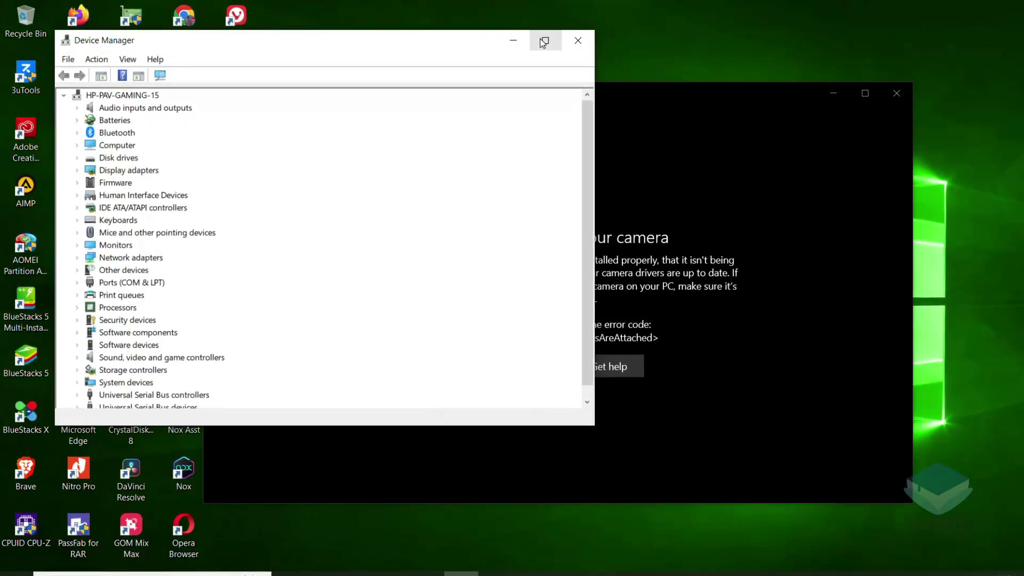
click(544, 41)
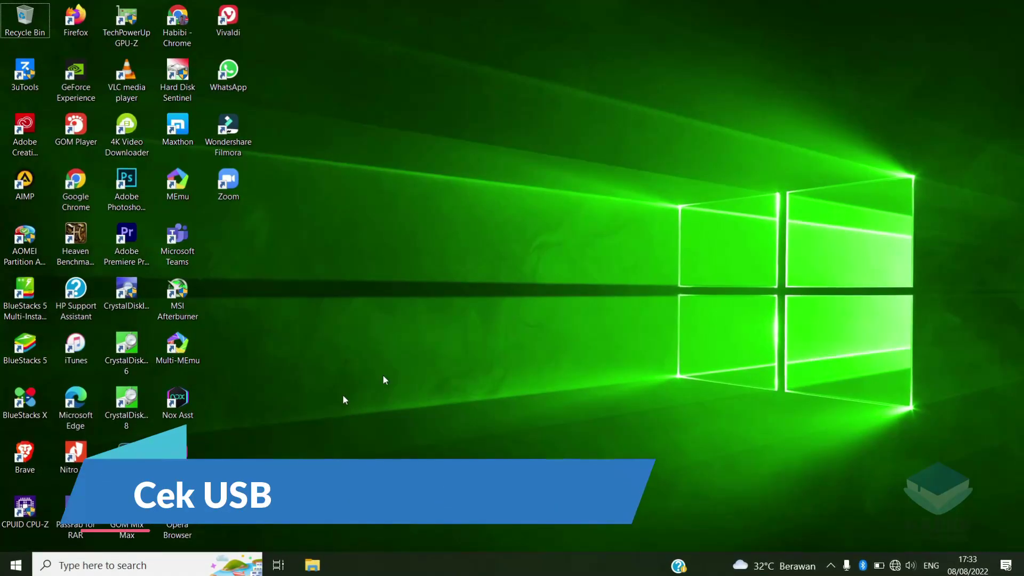
Open Device Manager and examine the device status of the Unknown USB Device under Universal Serial Bus controllers, then close its properties
right_click(16, 566)
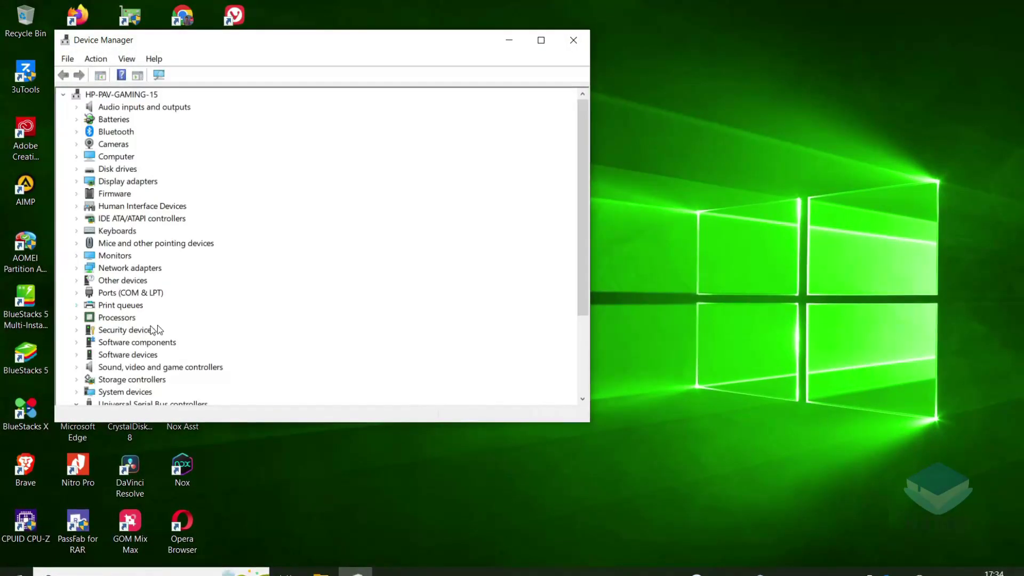
scroll(285, 293, down, 3)
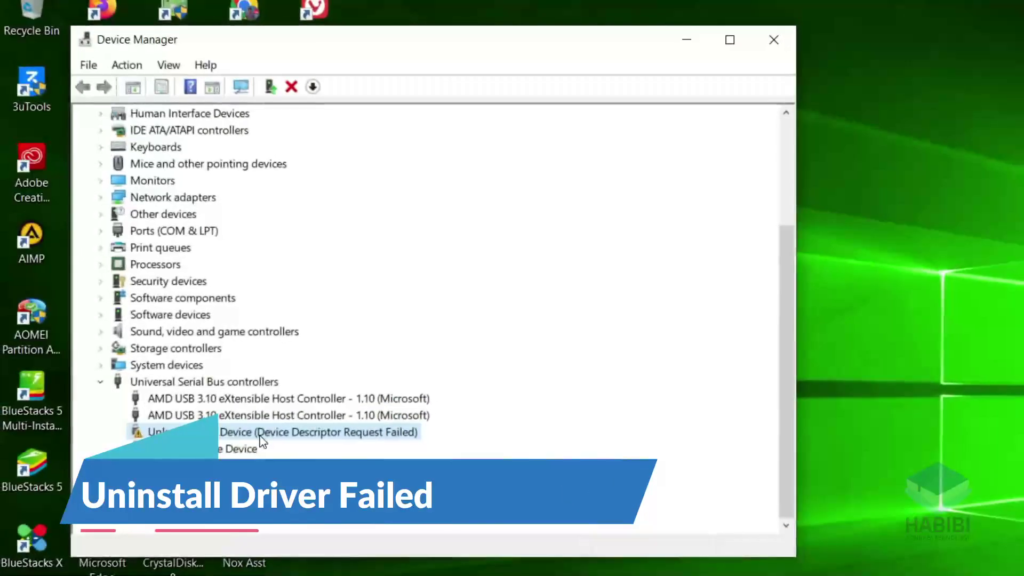
double_click(206, 339)
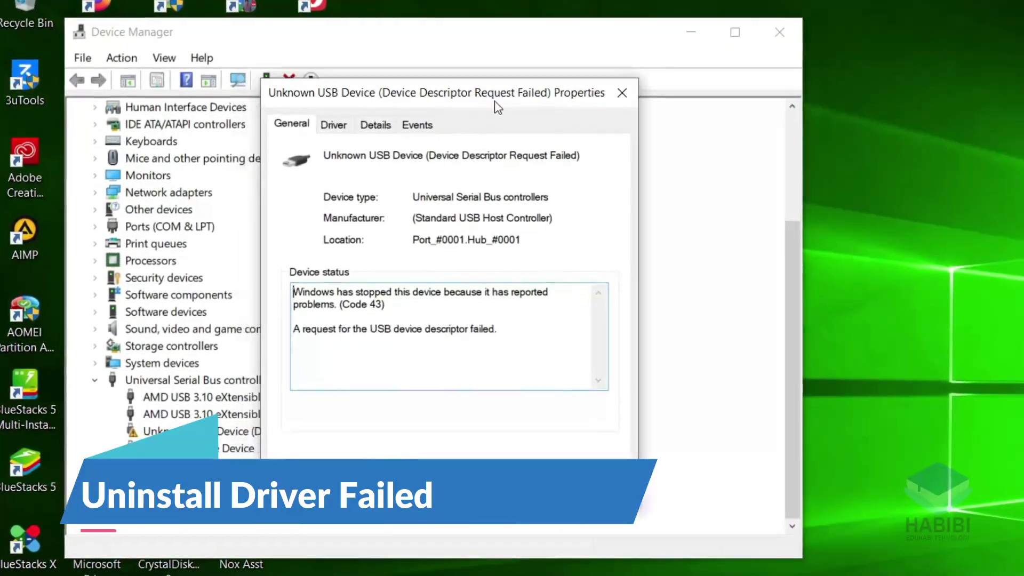
drag(488, 100, 640, 101)
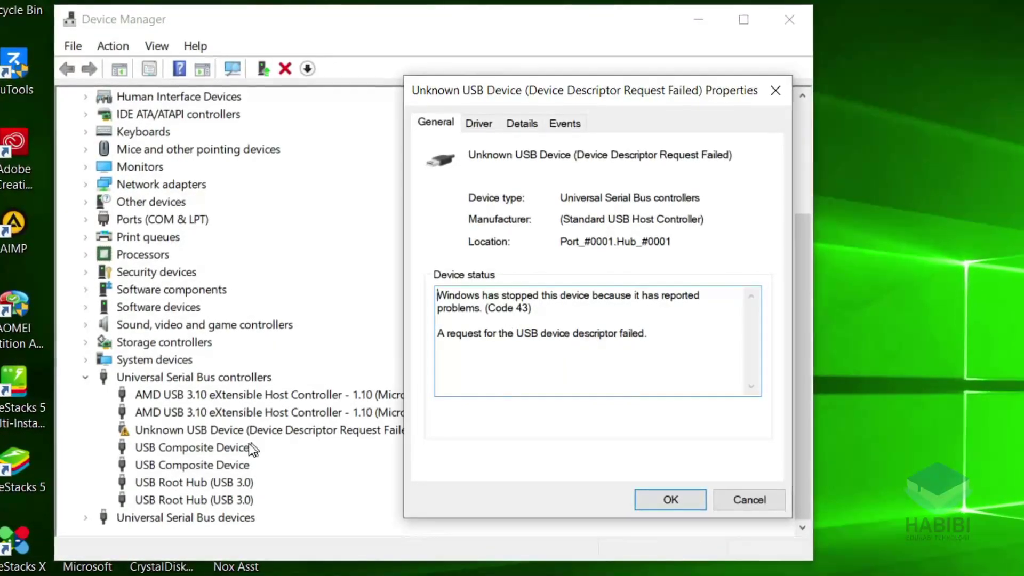
drag(585, 92, 608, 104)
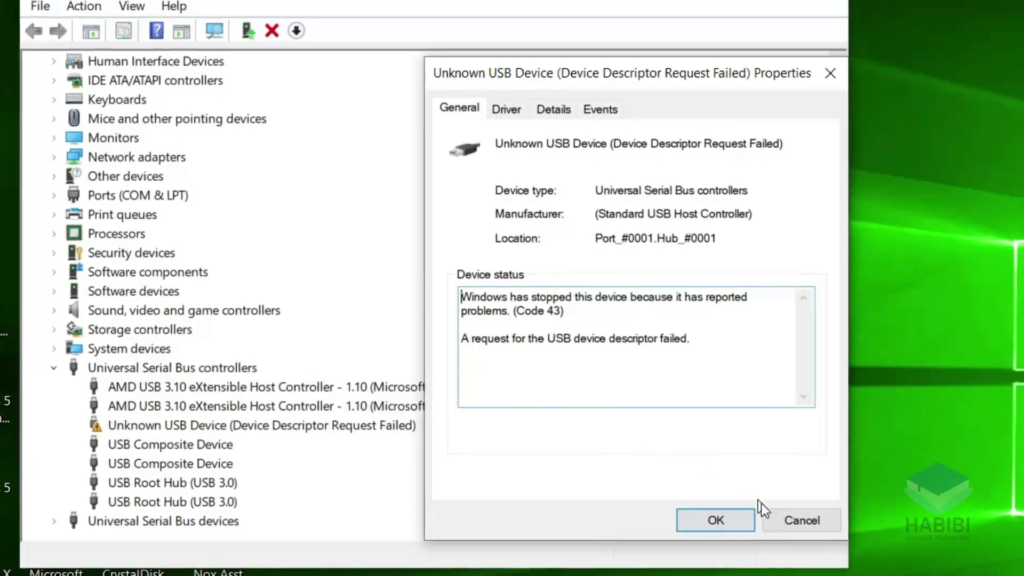
click(796, 523)
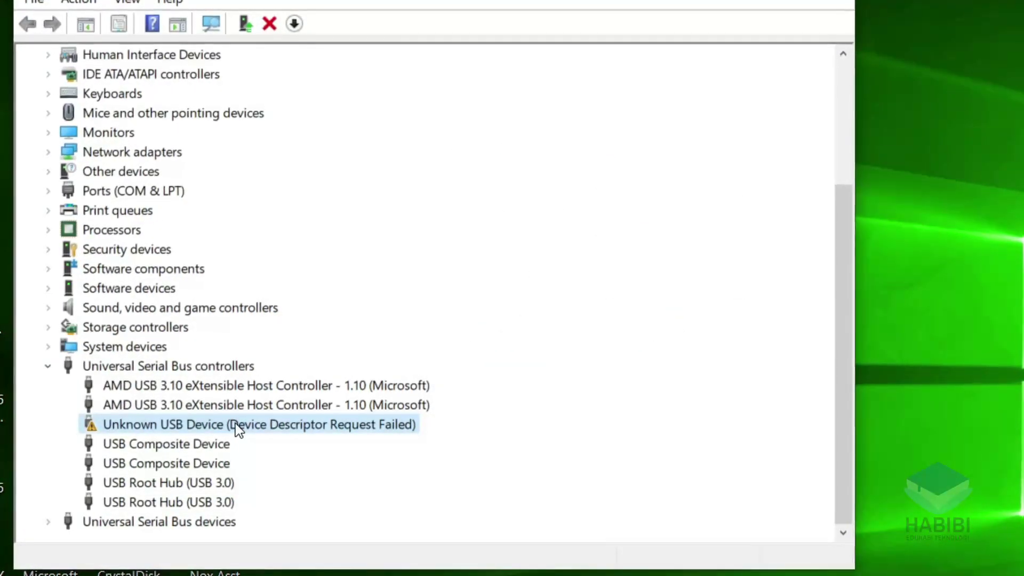
Uninstall the Unknown USB Device (Device Descriptor Request Failed) from the Universal Serial Bus controllers and confirm the removal
right_click(236, 424)
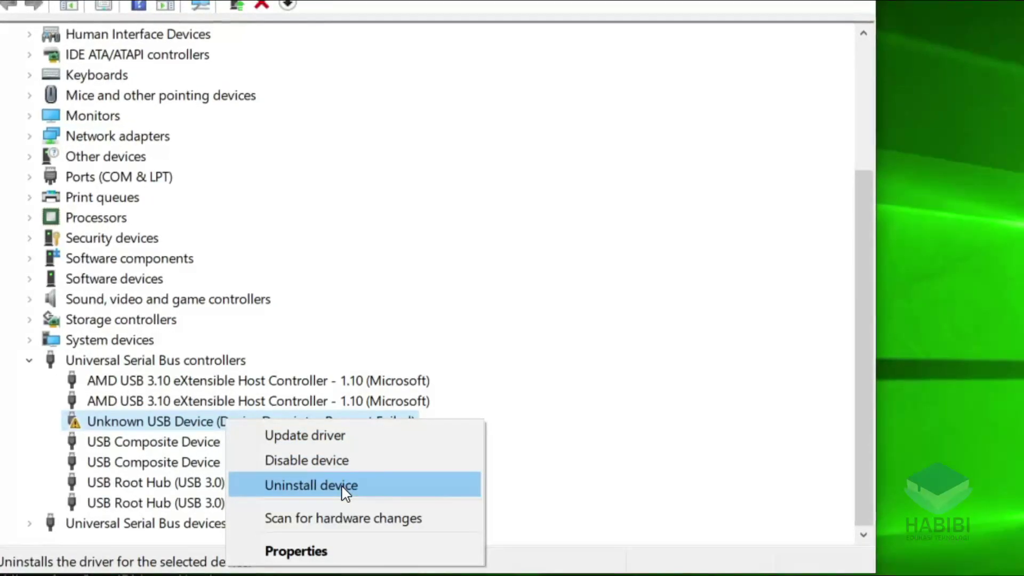
click(344, 487)
click(816, 443)
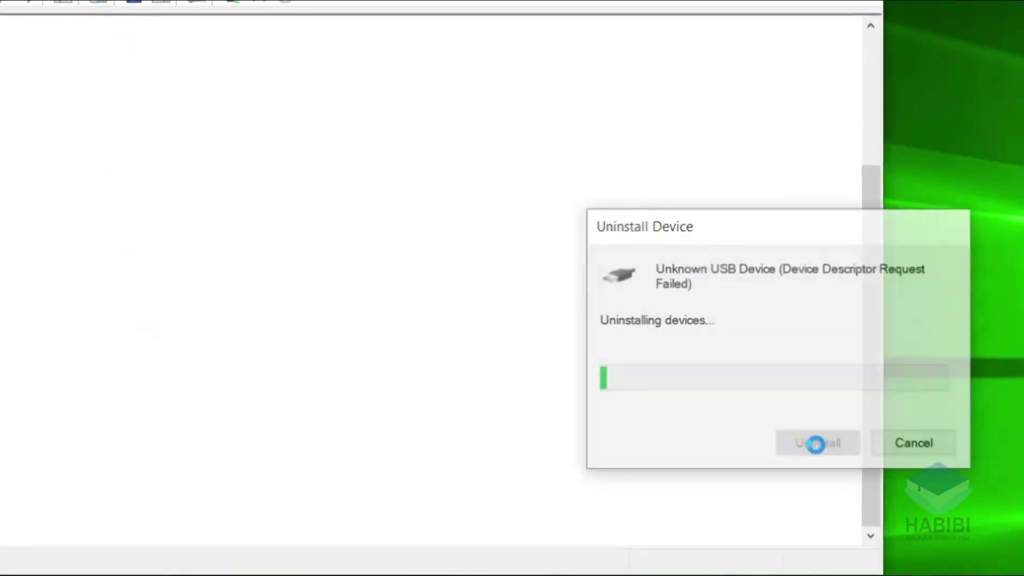
scroll(245, 467, down, 3)
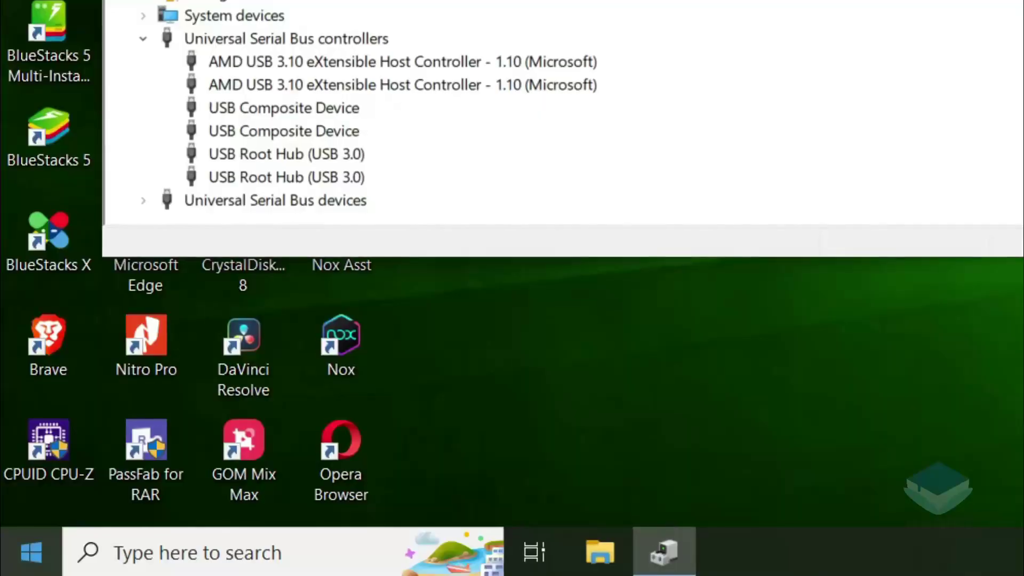
Open the Windows power options
click(30, 553)
click(31, 495)
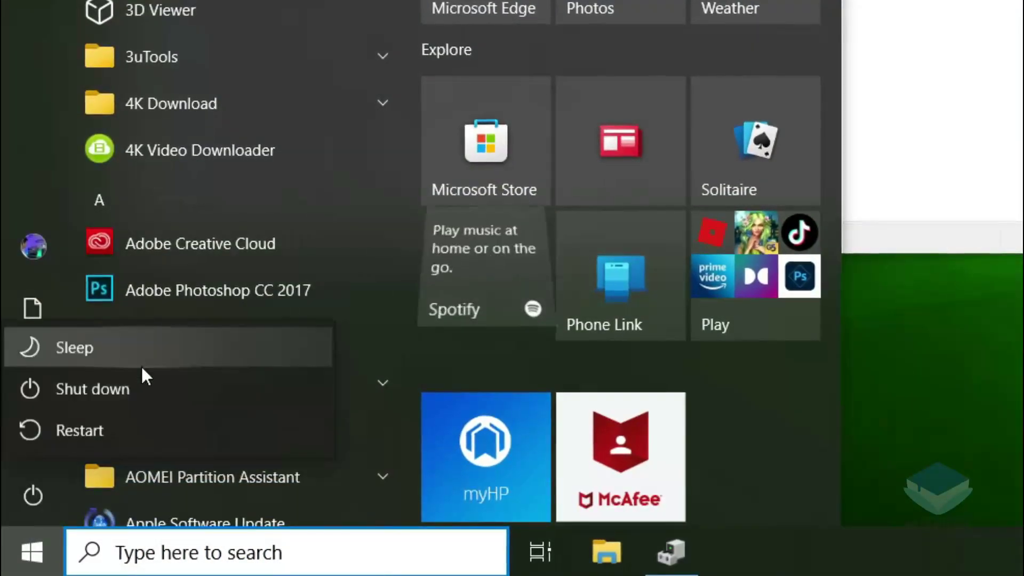